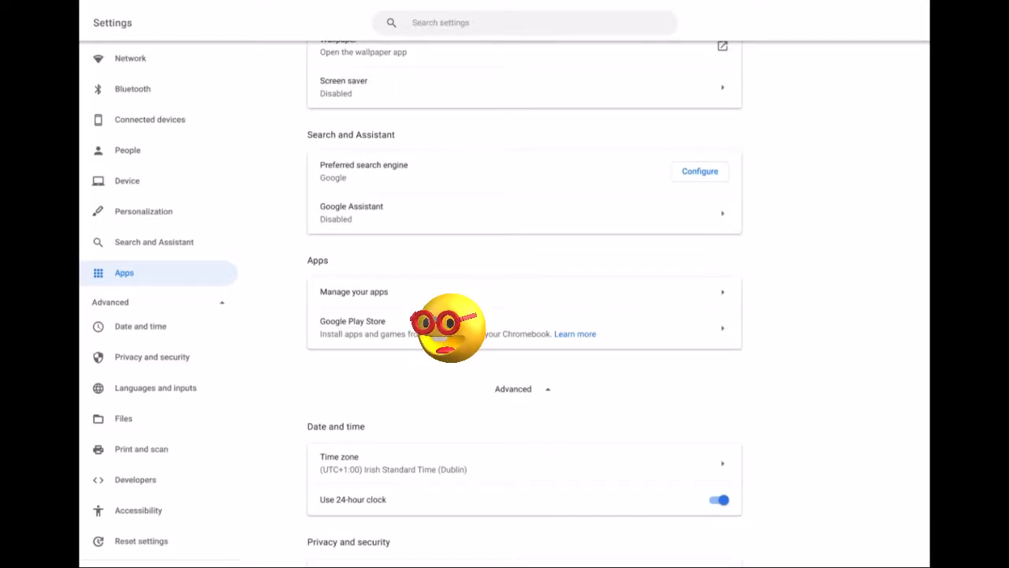
Go to the Google Play Store page in the Apps section of Settings.
left_click(446, 327)
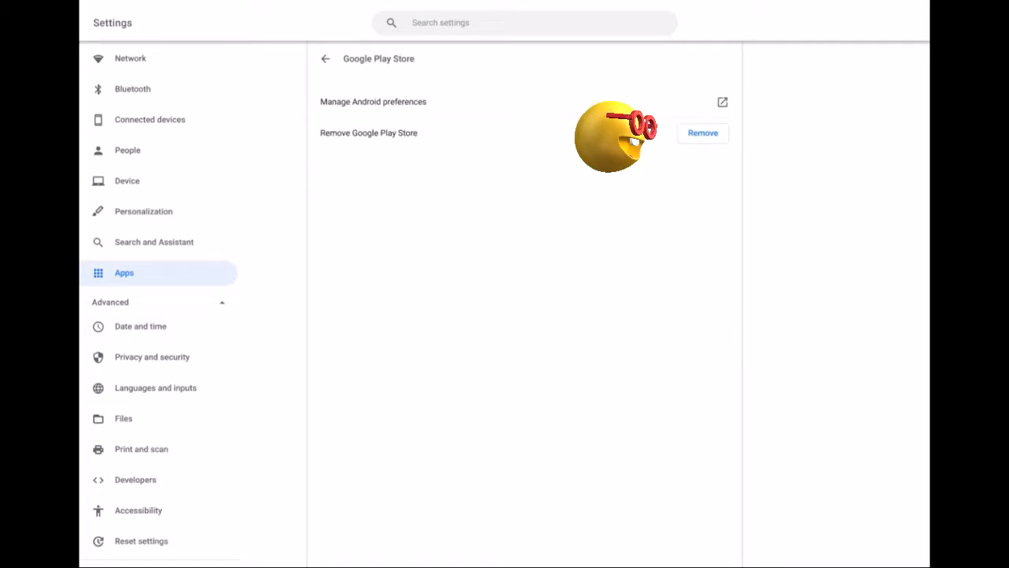
Remove Google Play Store, confirm removing Android apps, then turn it back on.
left_click(703, 132)
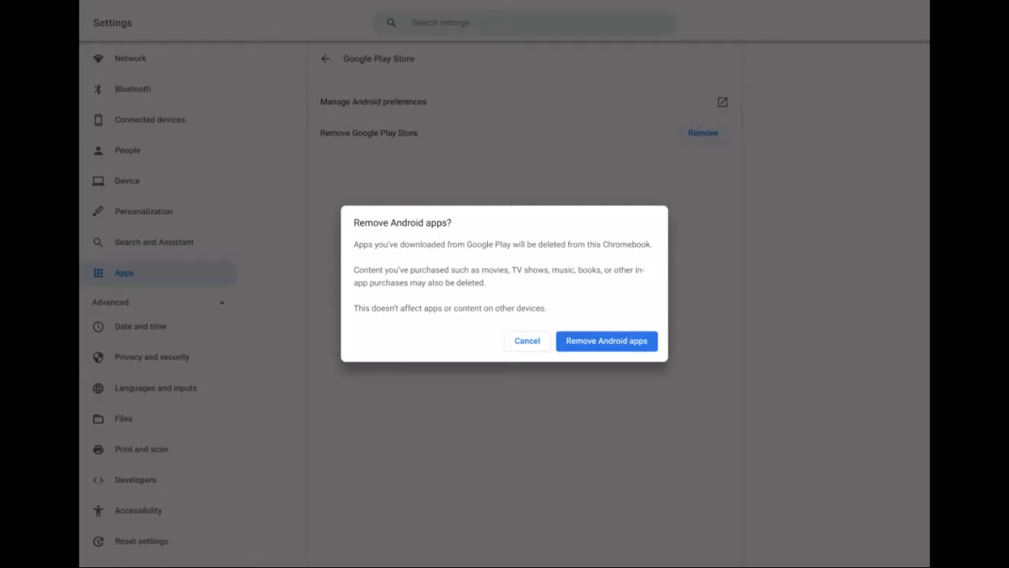
left_click(606, 340)
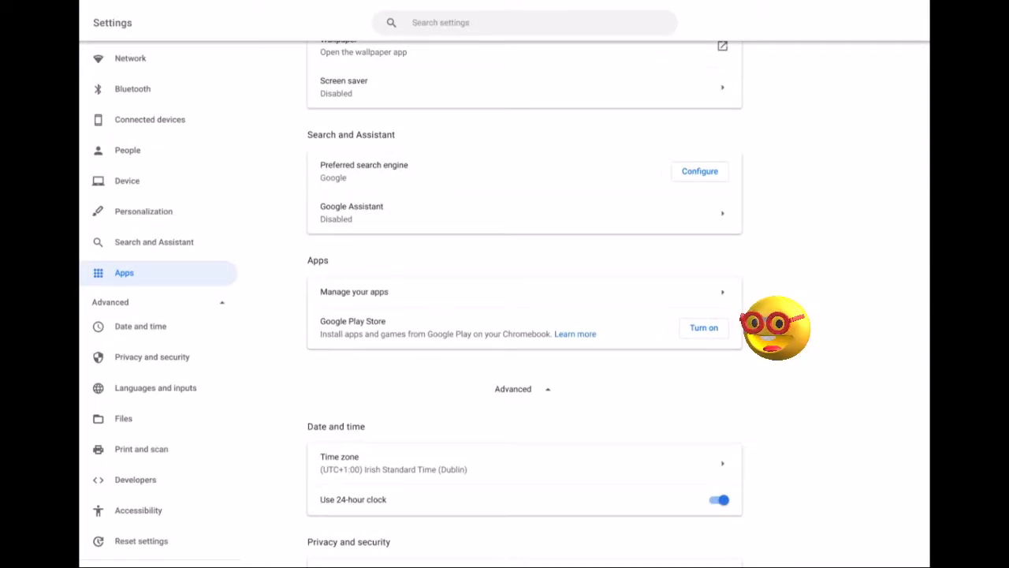
left_click(703, 327)
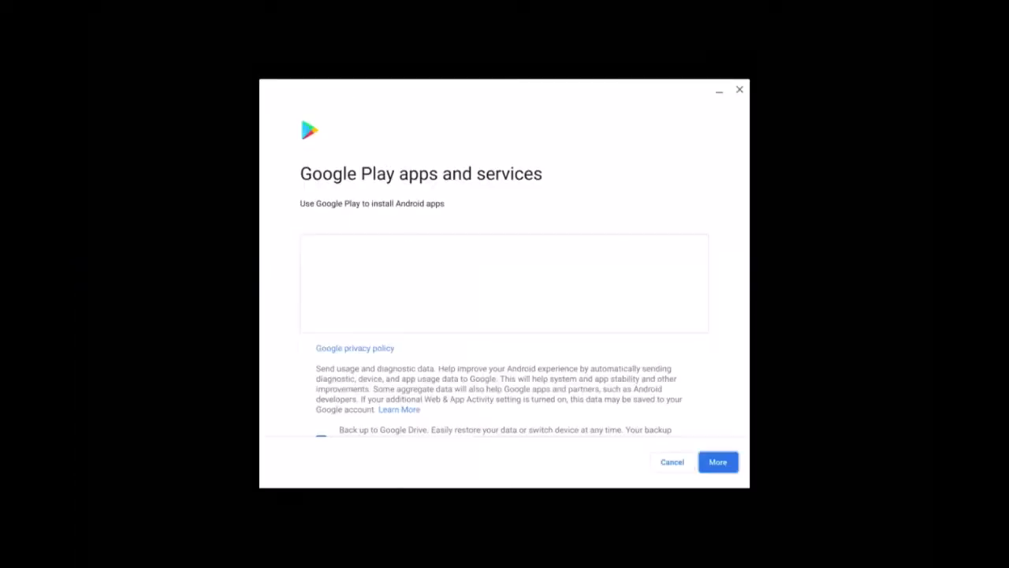
Accept the Google Play apps-and-services terms so setup proceeds.
left_click(718, 462)
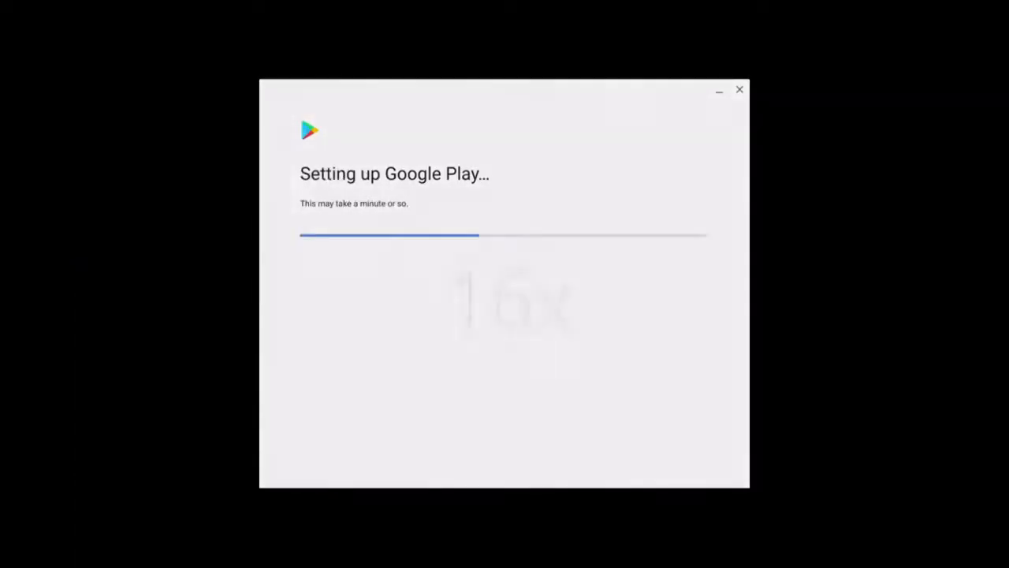